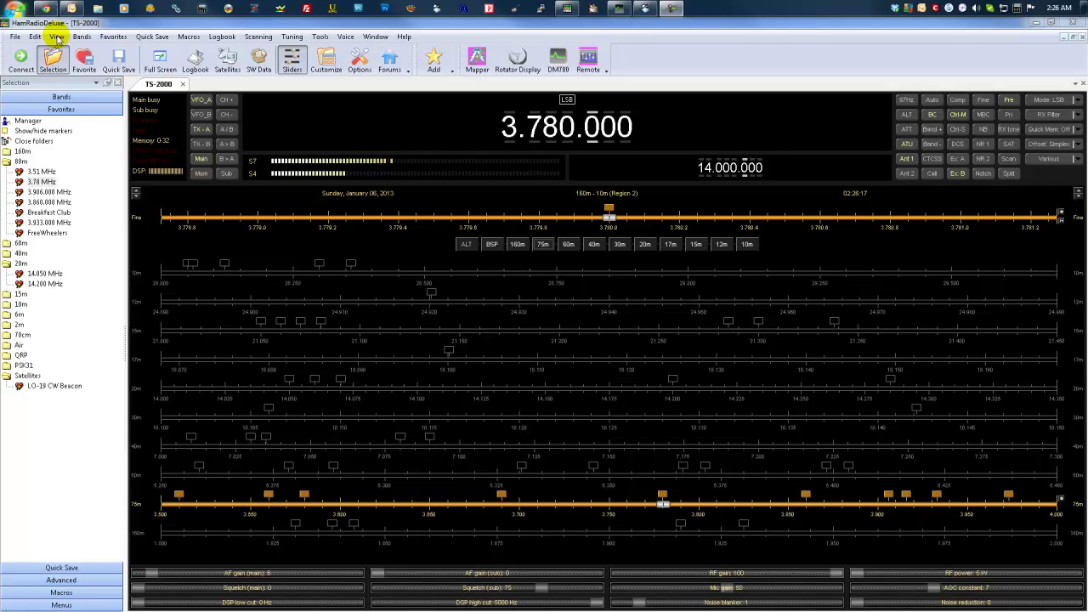
Step: Turn on Main Tabs and open the Audio Grabber beneath the TS-2000 rig display
left_click(56, 37)
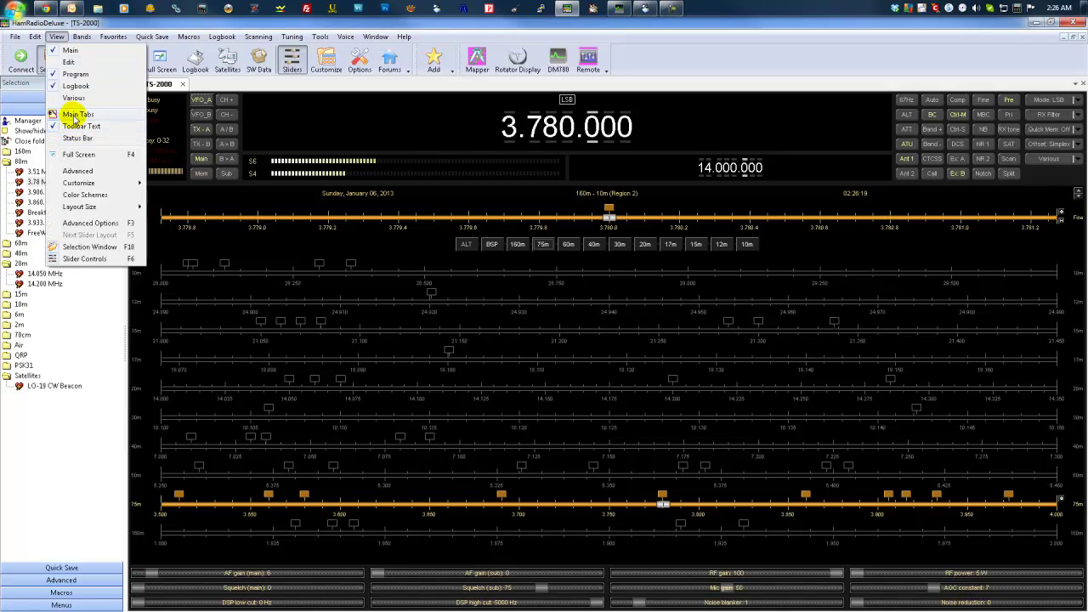
left_click(70, 62)
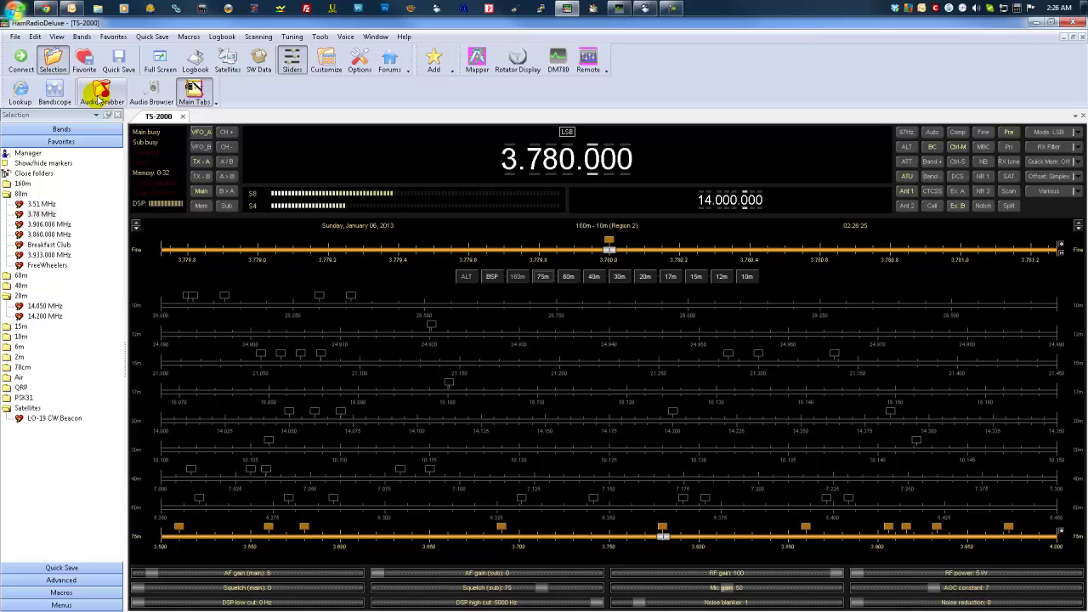
left_click(320, 38)
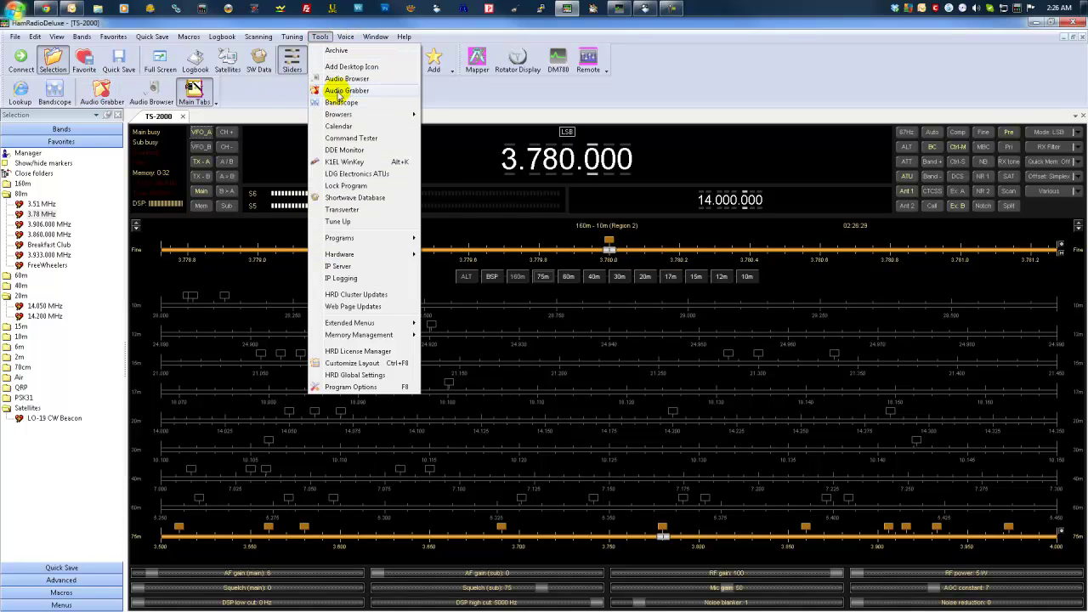
left_click(460, 88)
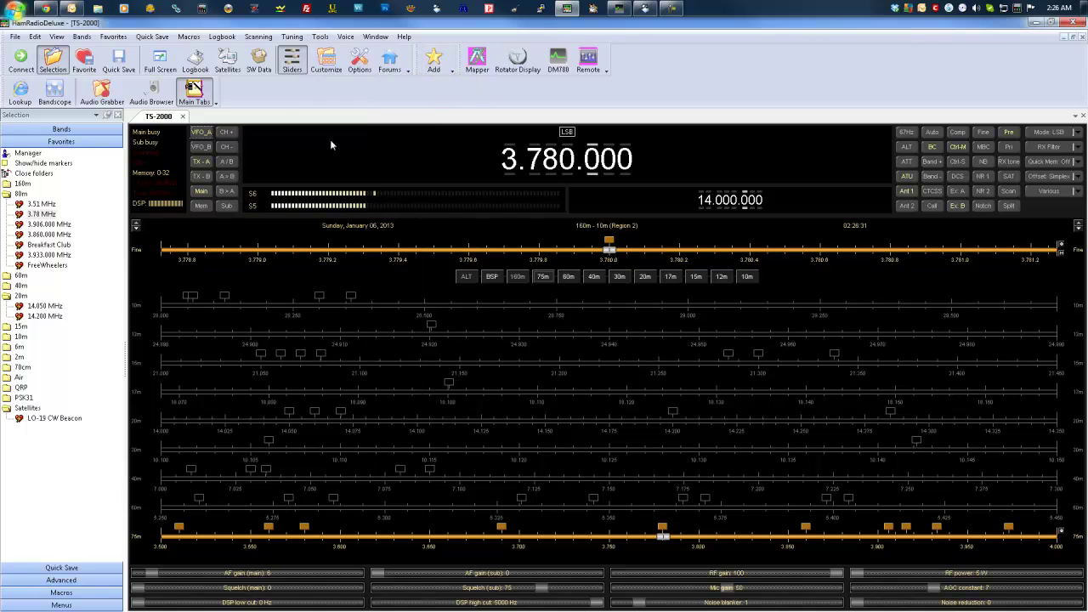
left_click(102, 92)
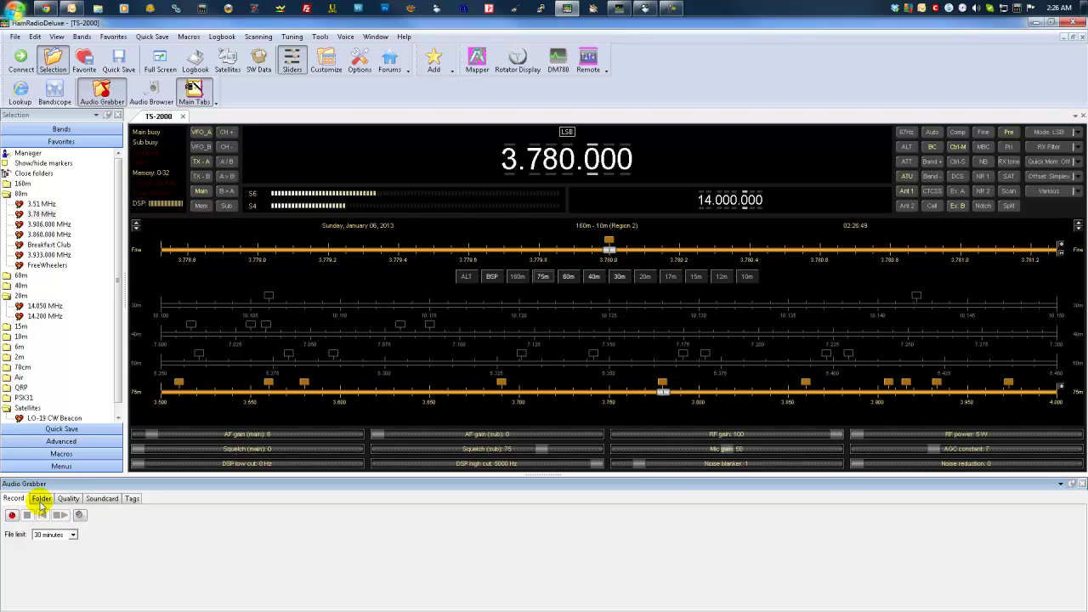
left_click(38, 498)
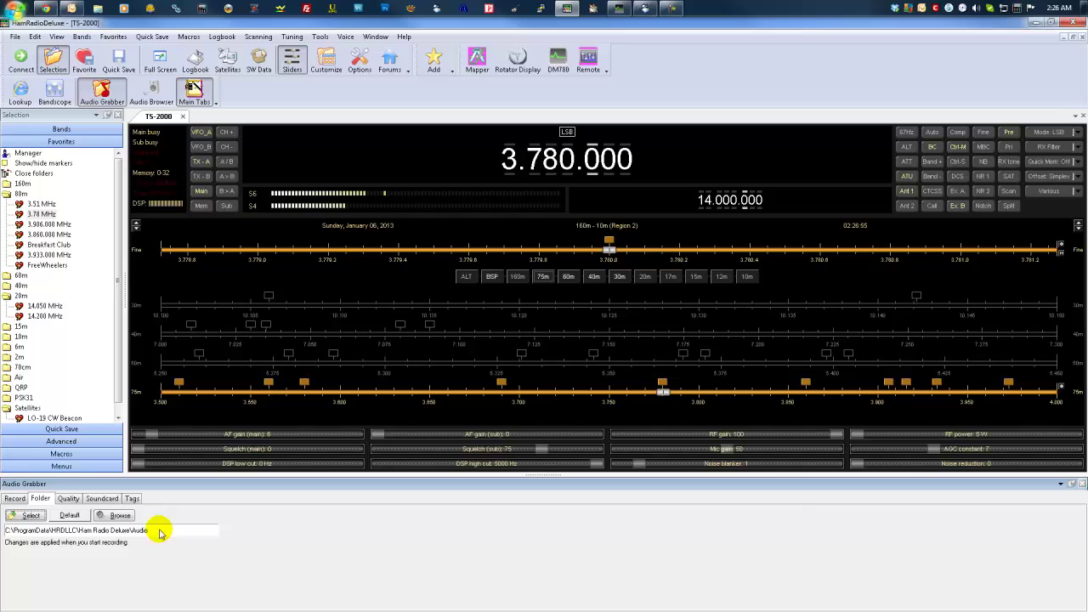
left_click(67, 499)
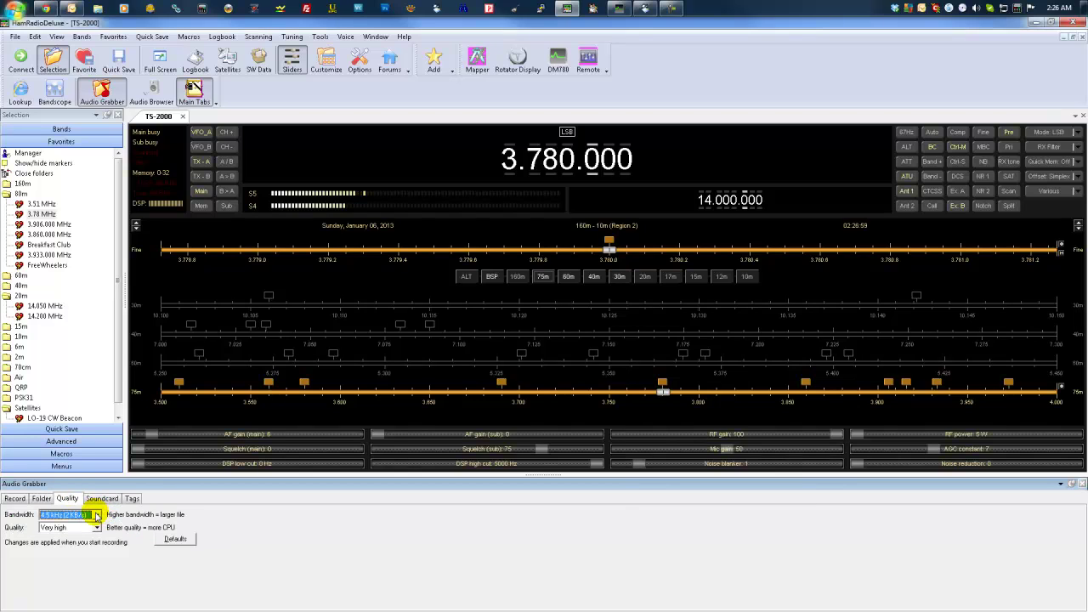
left_click(97, 516)
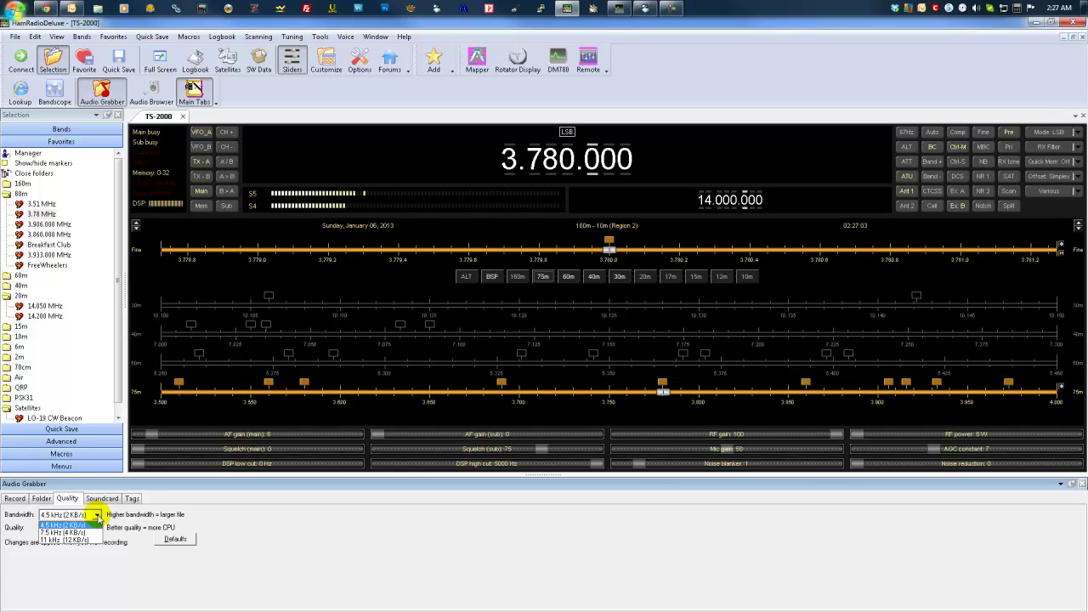
left_click(218, 516)
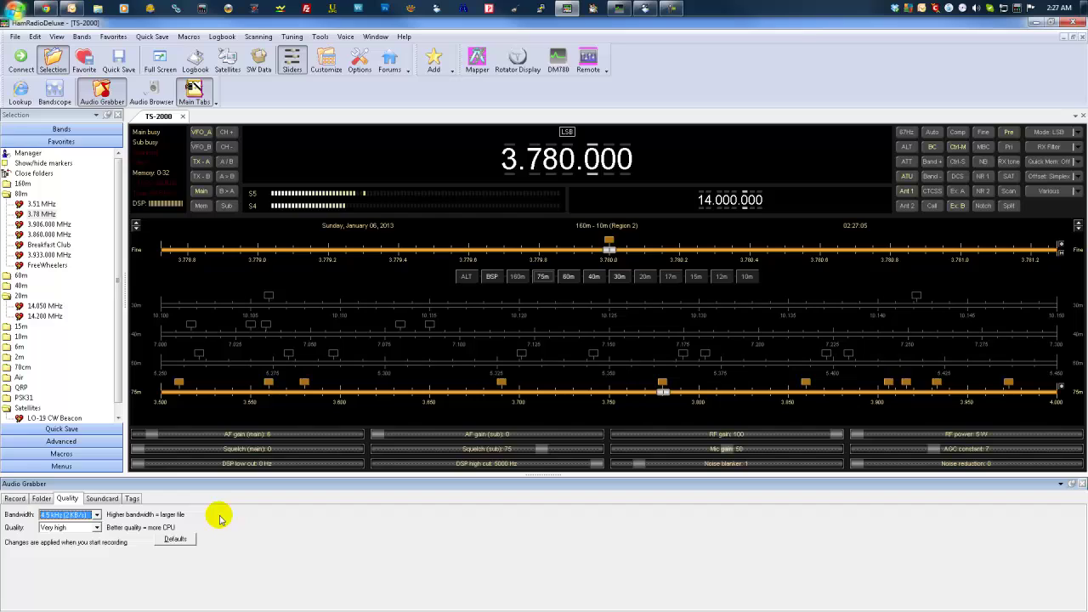
left_click(99, 499)
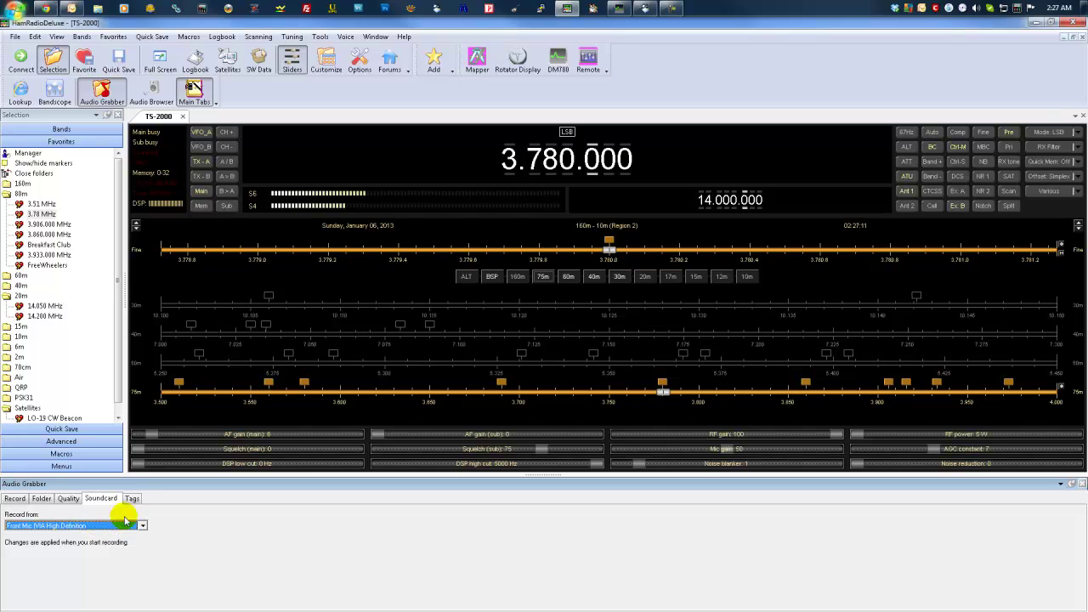
left_click(132, 499)
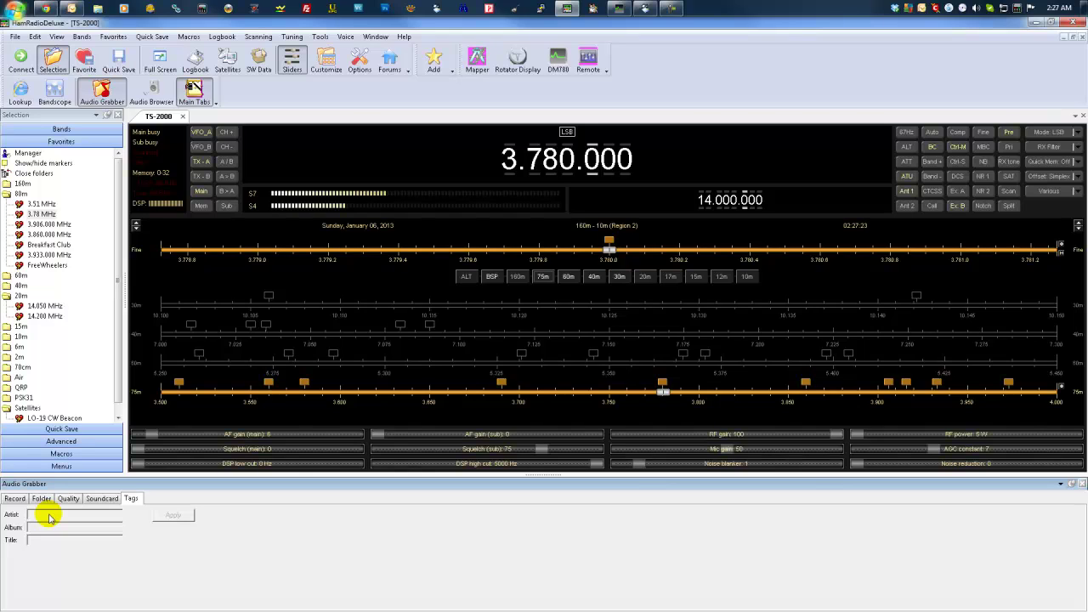
left_click(14, 498)
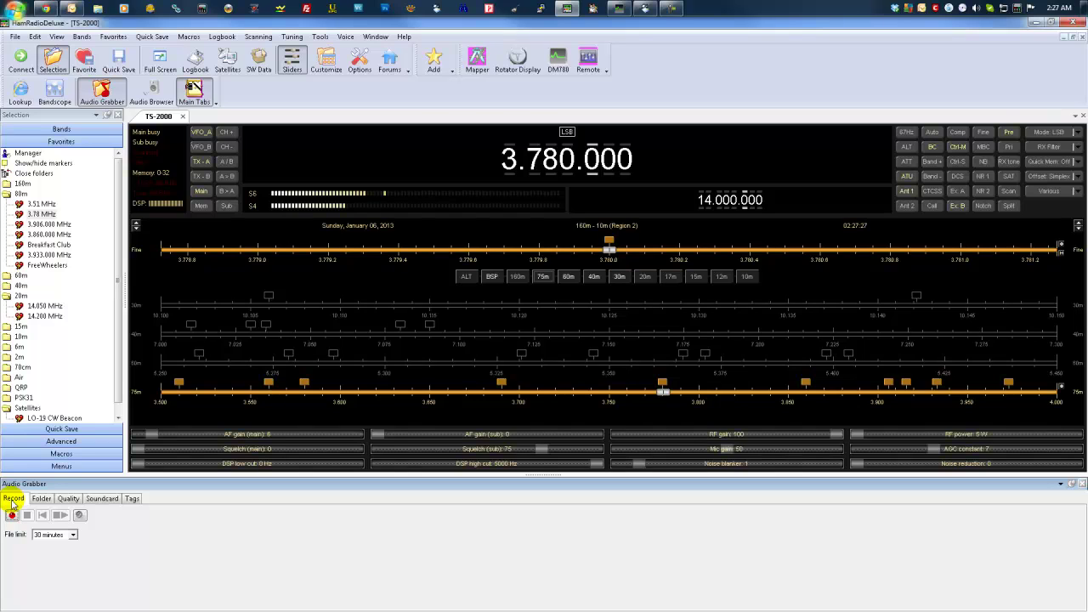
left_click(49, 255)
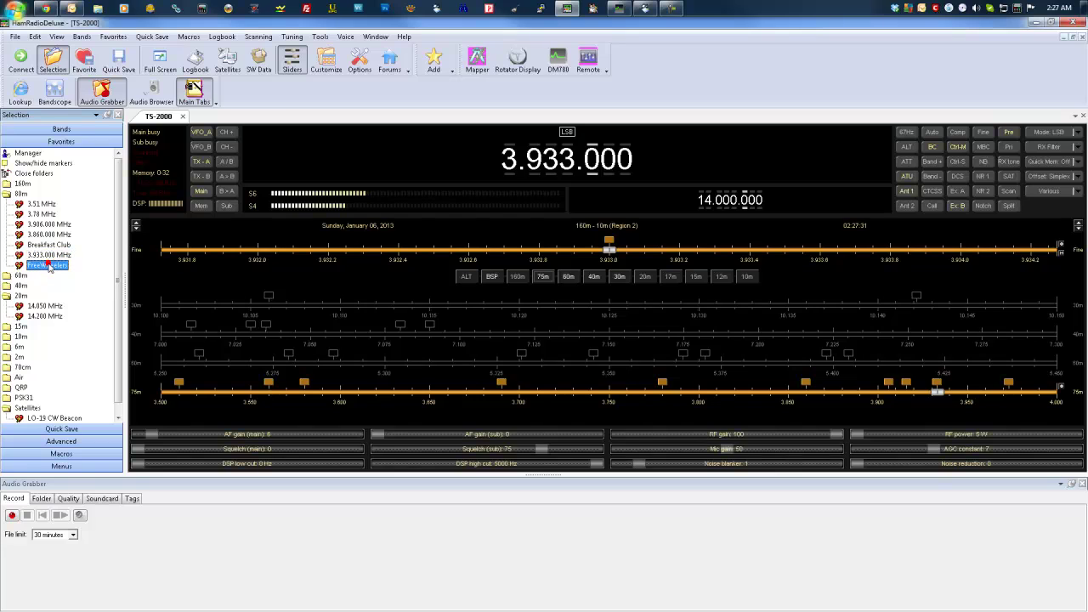
left_click(48, 265)
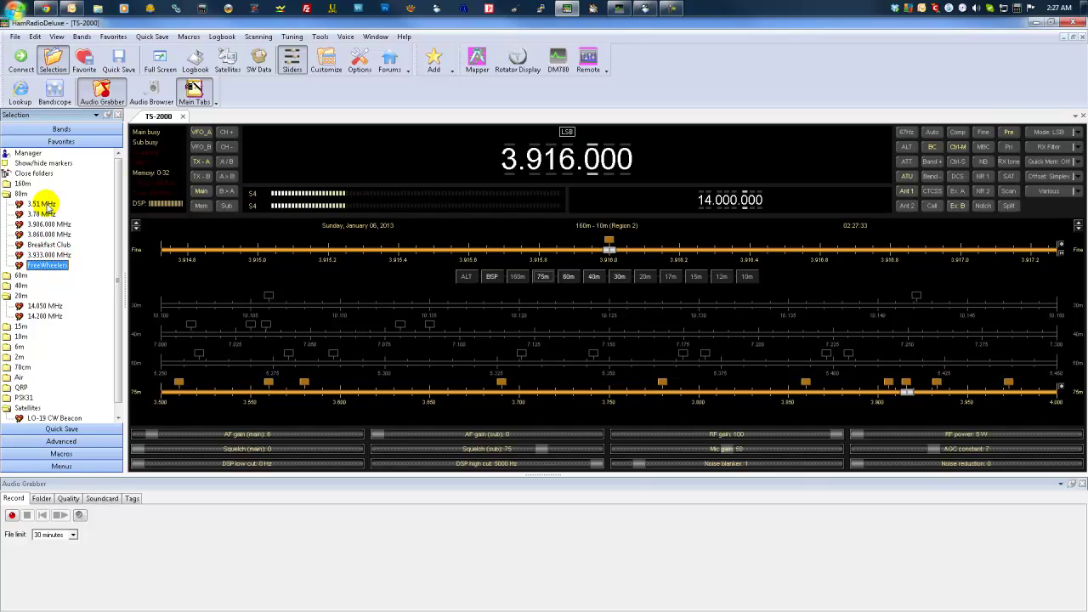
left_click(48, 224)
left_click(39, 235)
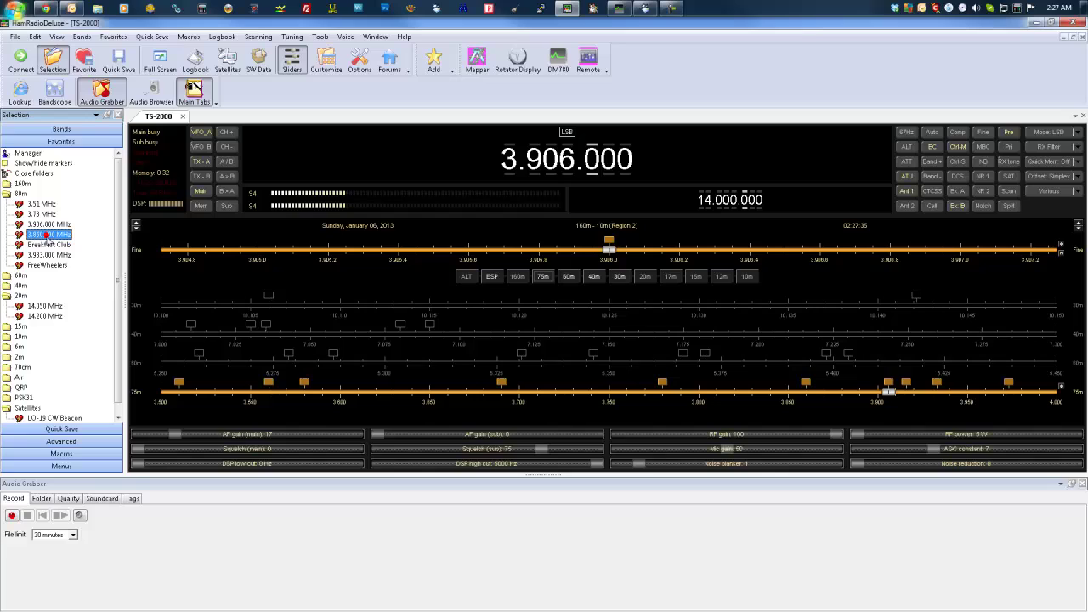
left_click(40, 215)
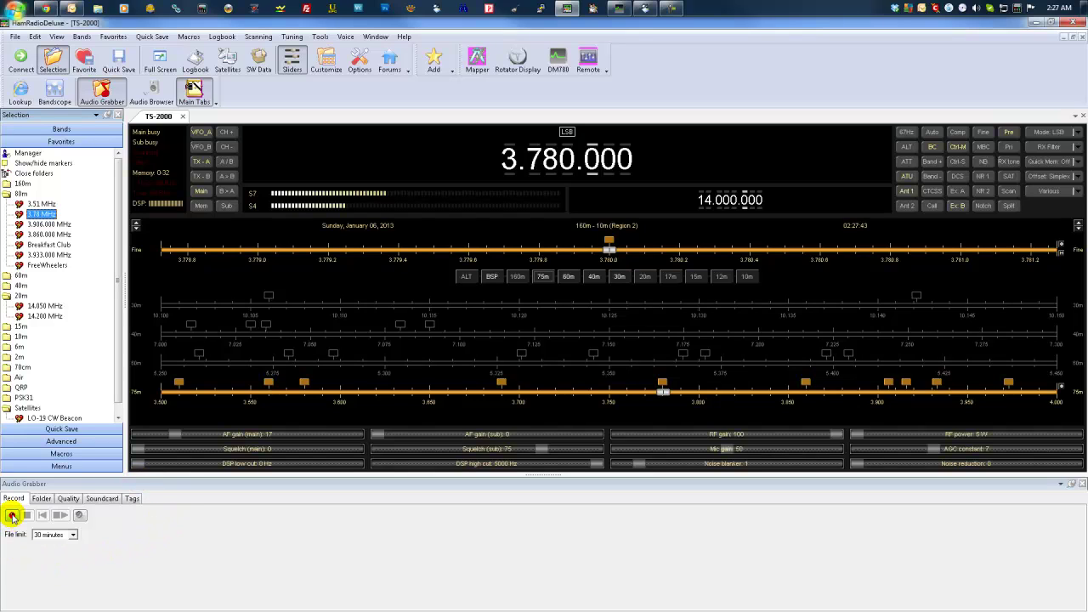
Step: Record 18 seconds of 3.780 MHz LSB audio to HRD 2013-01-06 022744.mp3, checking its tags
left_click(11, 515)
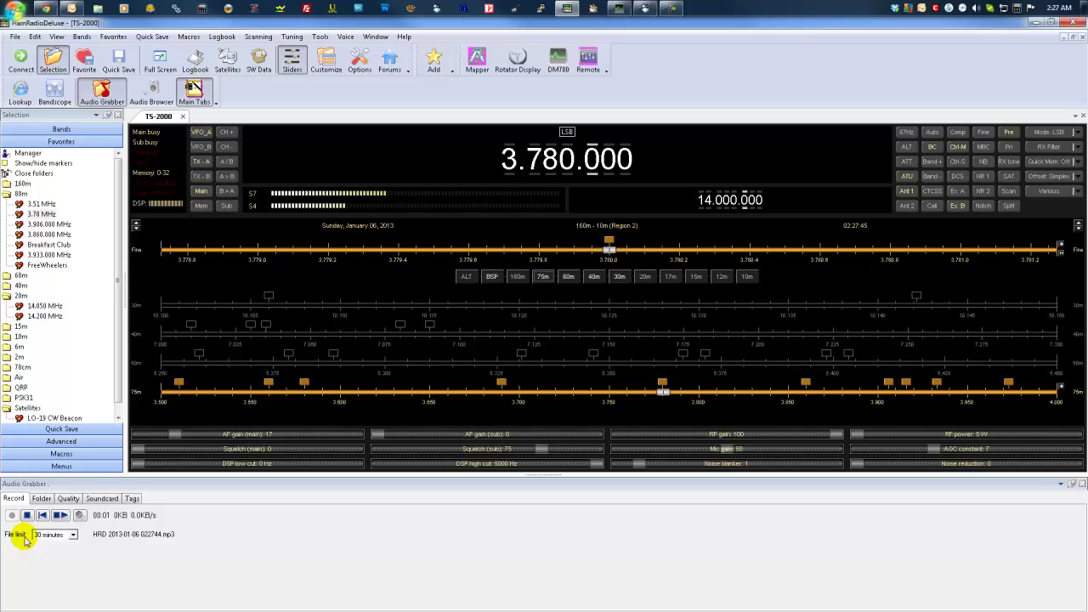
left_click(132, 498)
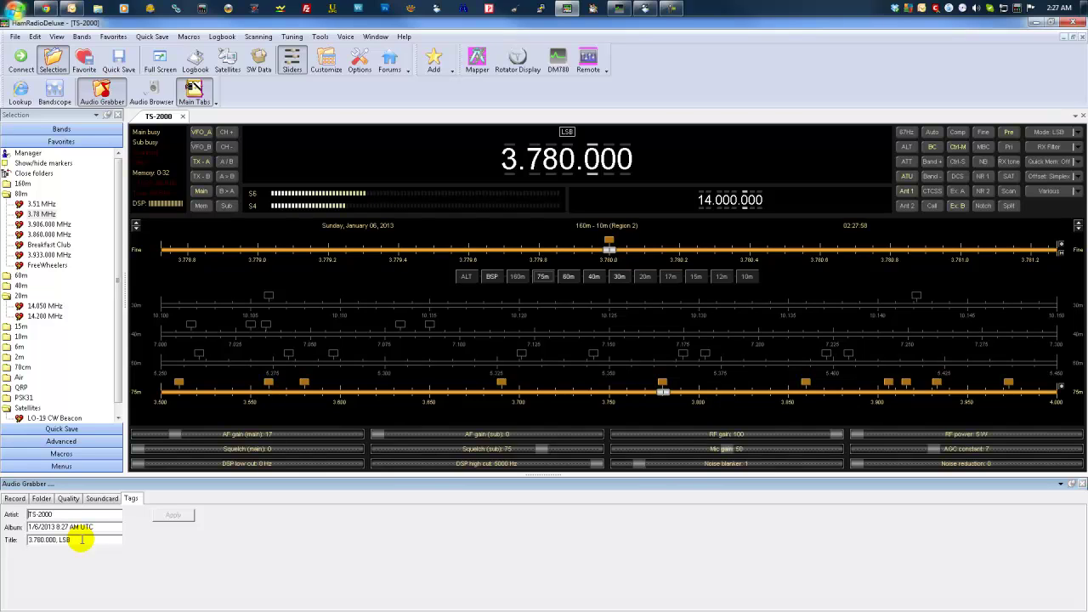
left_click(13, 498)
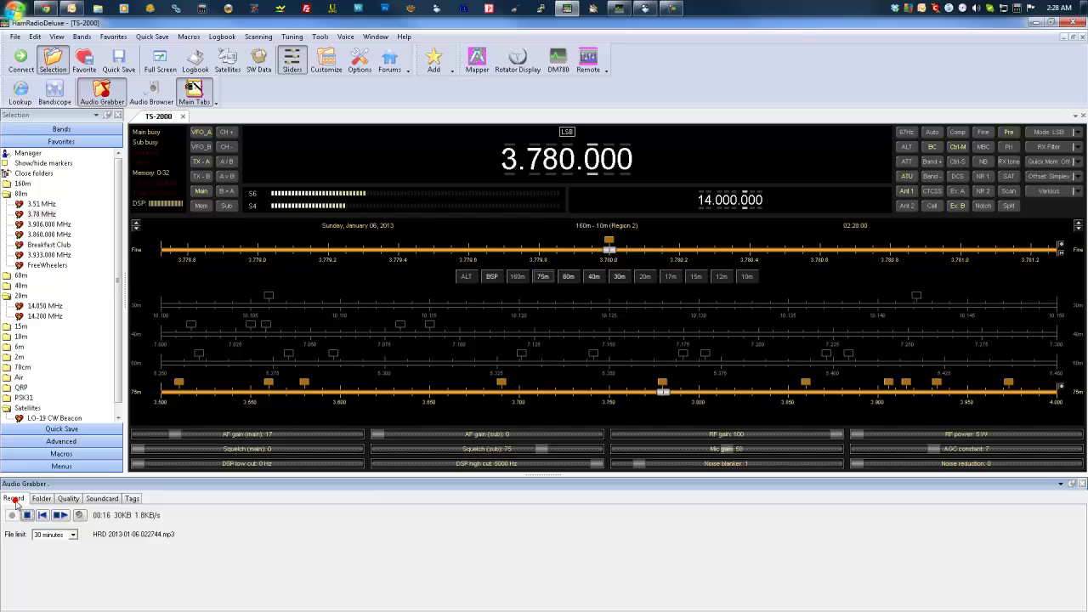
left_click(12, 515)
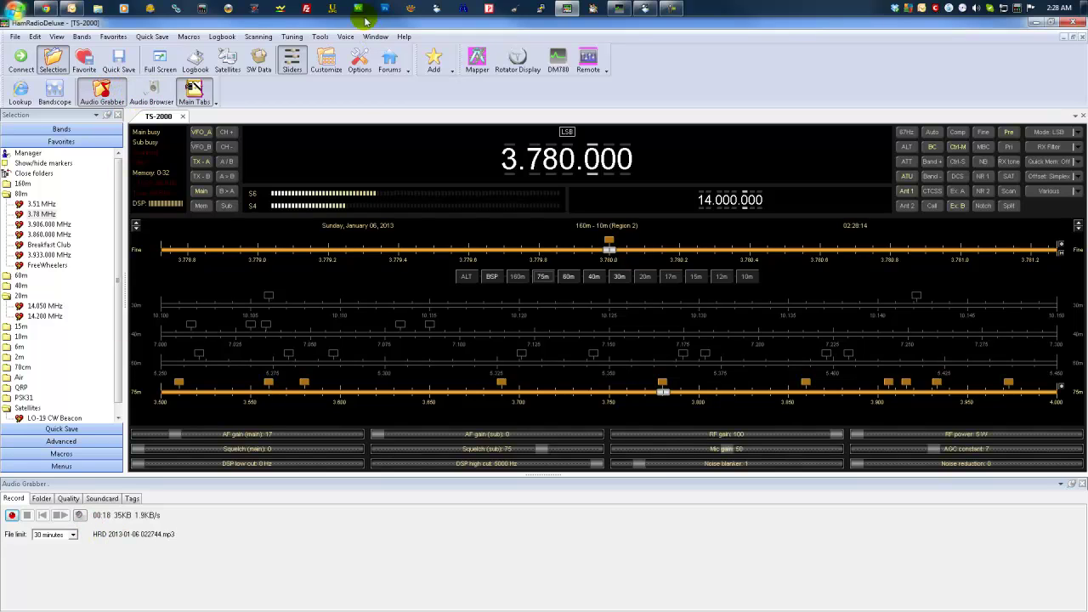
Step: Open the Audio Browser from Tools and play the HRD 2013-01-06 022744.mp3 recording
left_click(322, 38)
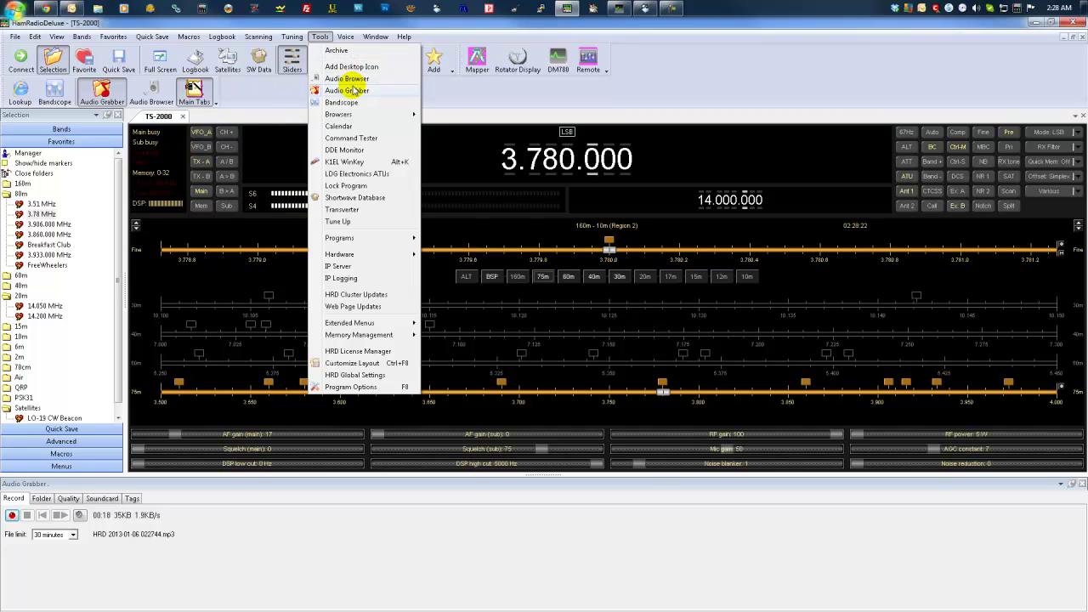
left_click(351, 79)
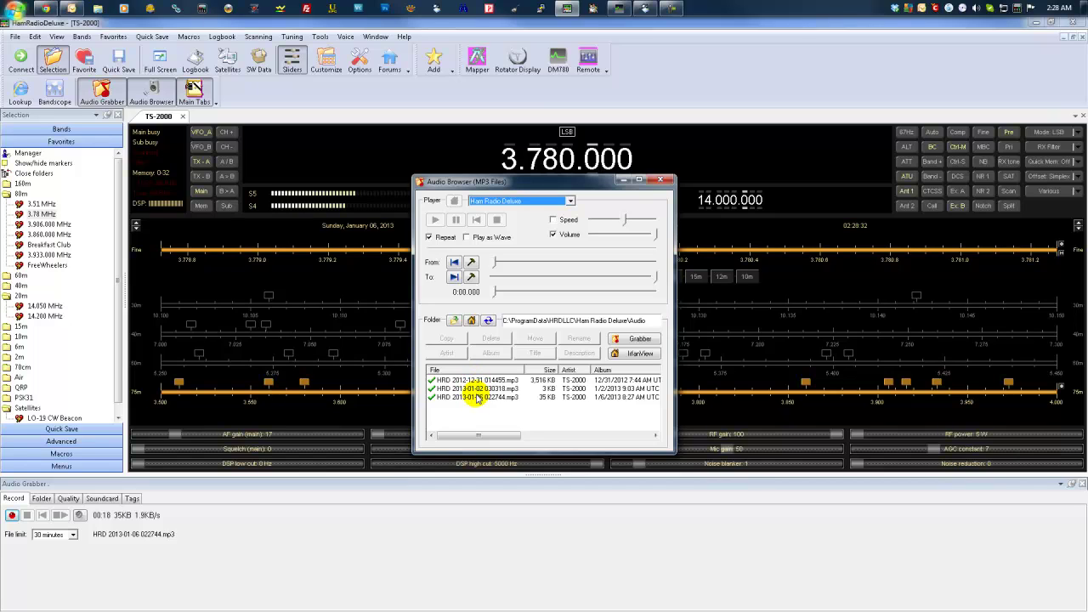
mouse_move(473, 435)
left_mouse_down()
mouse_move(510, 438)
mouse_move(453, 434)
left_mouse_up()
left_click(480, 396)
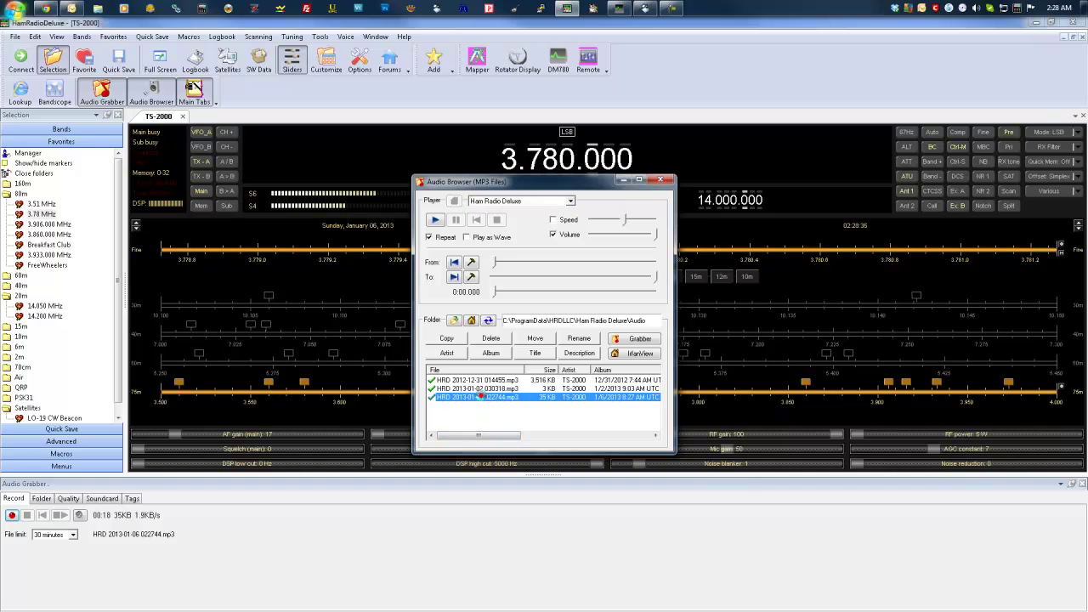
double_click(481, 397)
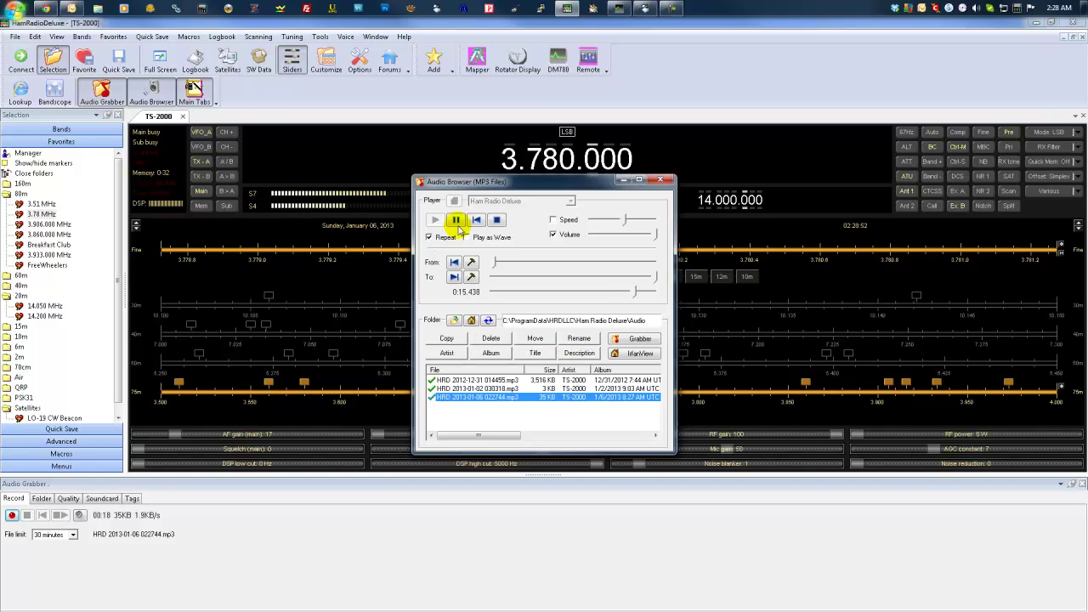
Step: Stop playback and delete the 2012-12-31 recording to the Recycle Bin
left_click(498, 219)
left_click(463, 380)
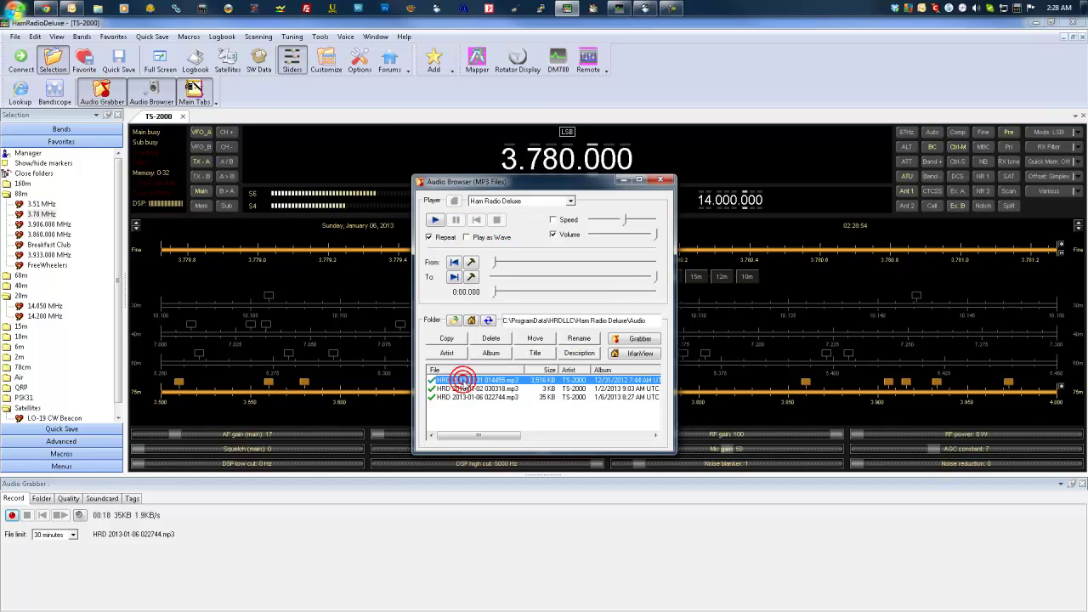
left_click(493, 338)
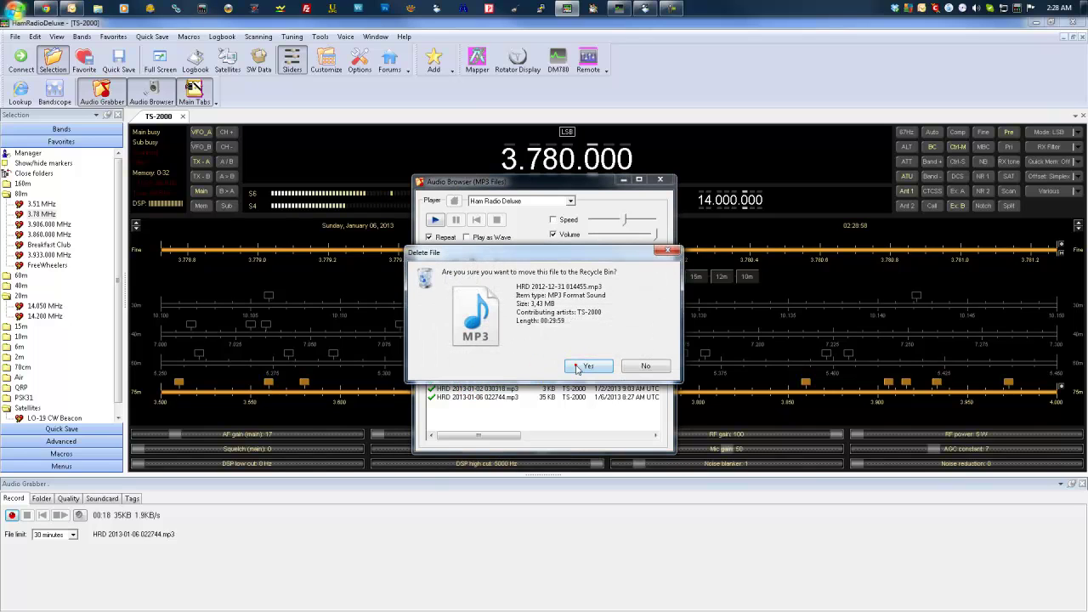
left_click(584, 363)
Step: Delete the 2013-01-02 and 2013-01-06 recordings, then close the Audio Browser
left_click(483, 380)
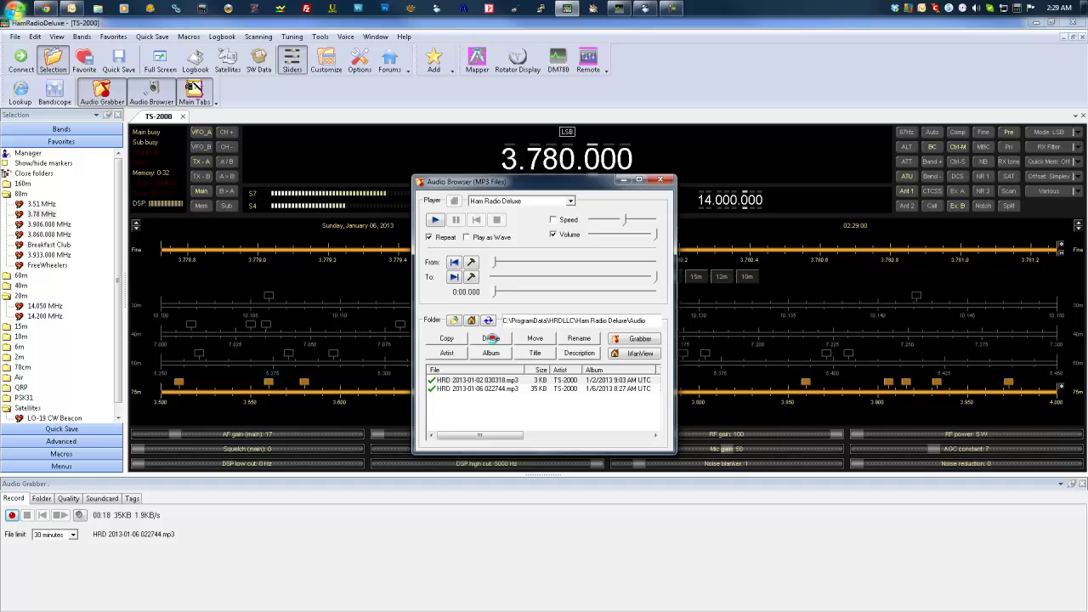
left_click(491, 338)
left_click(585, 365)
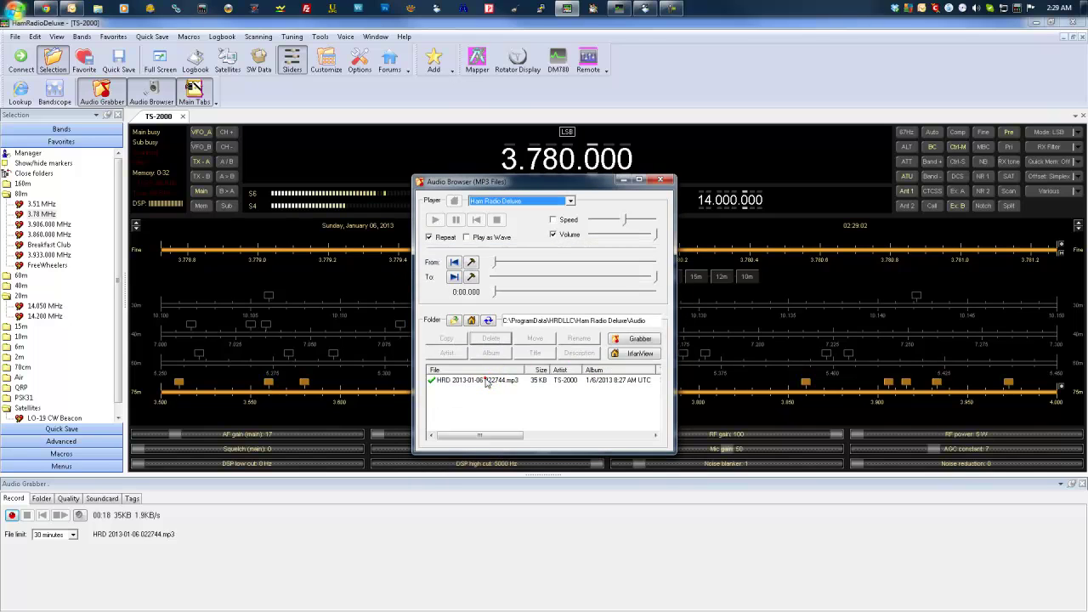
left_click(484, 379)
left_click(492, 338)
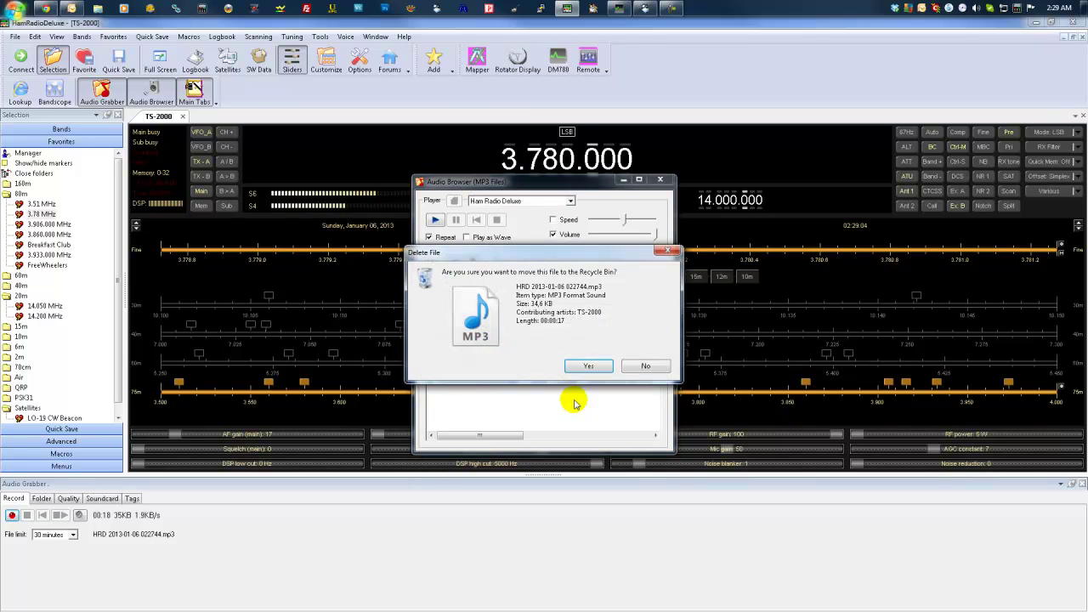
left_click(585, 364)
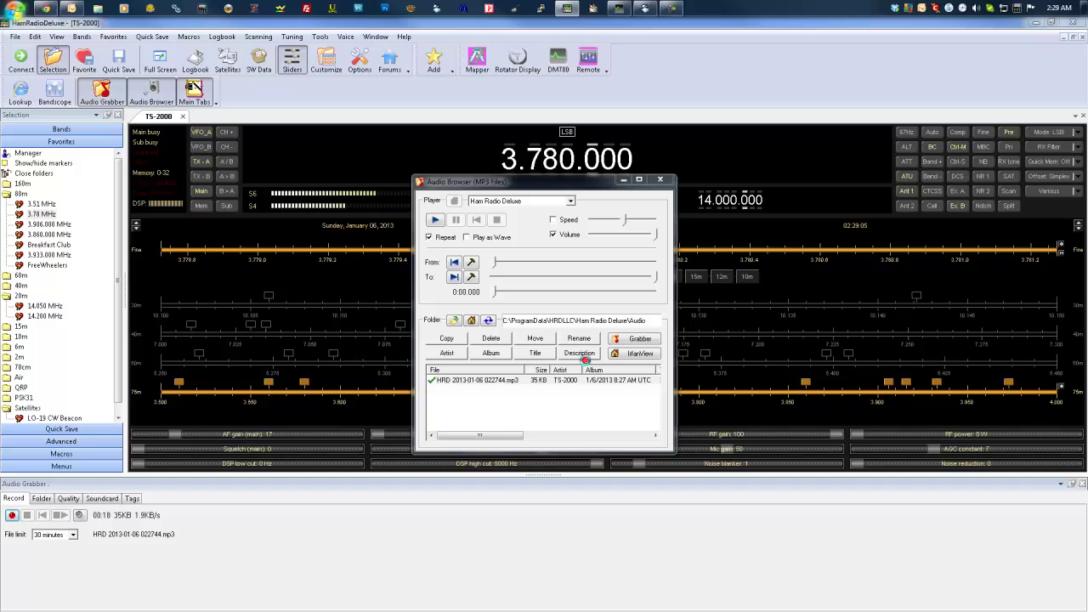
left_click(663, 179)
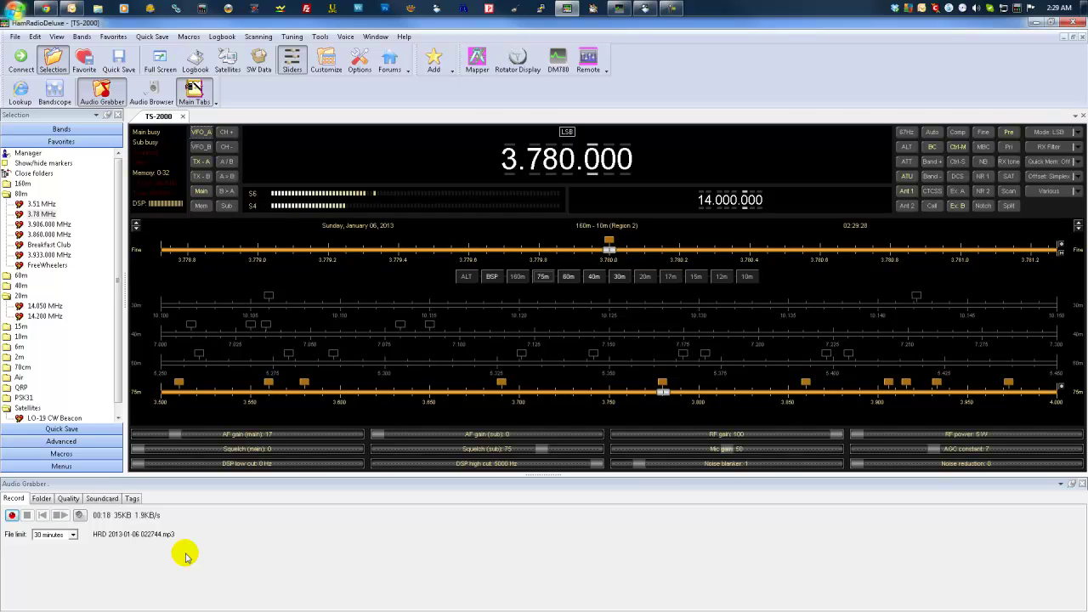
left_click(75, 536)
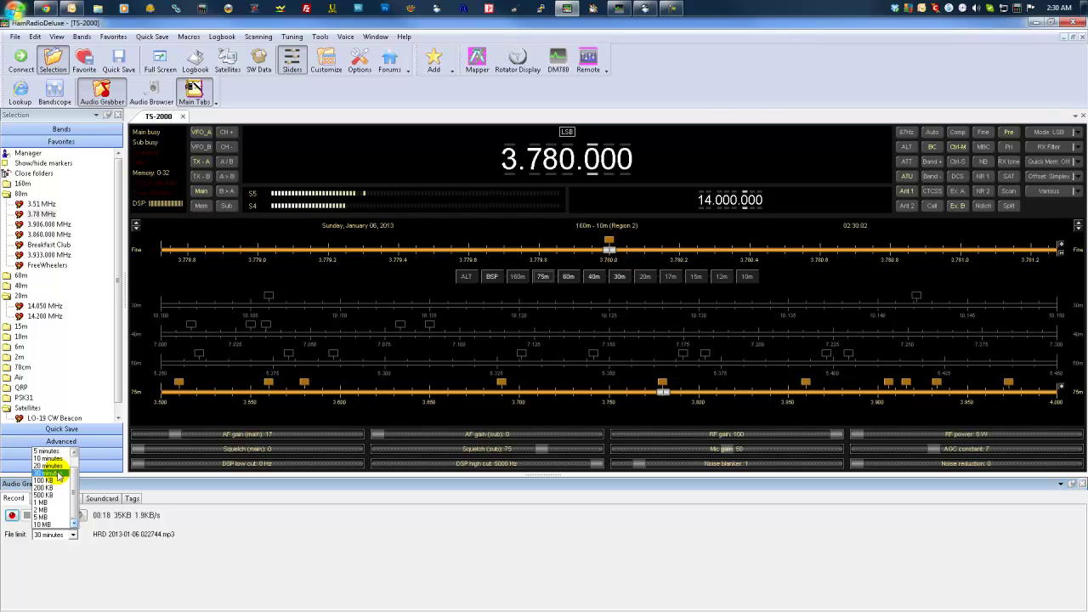
left_click(253, 518)
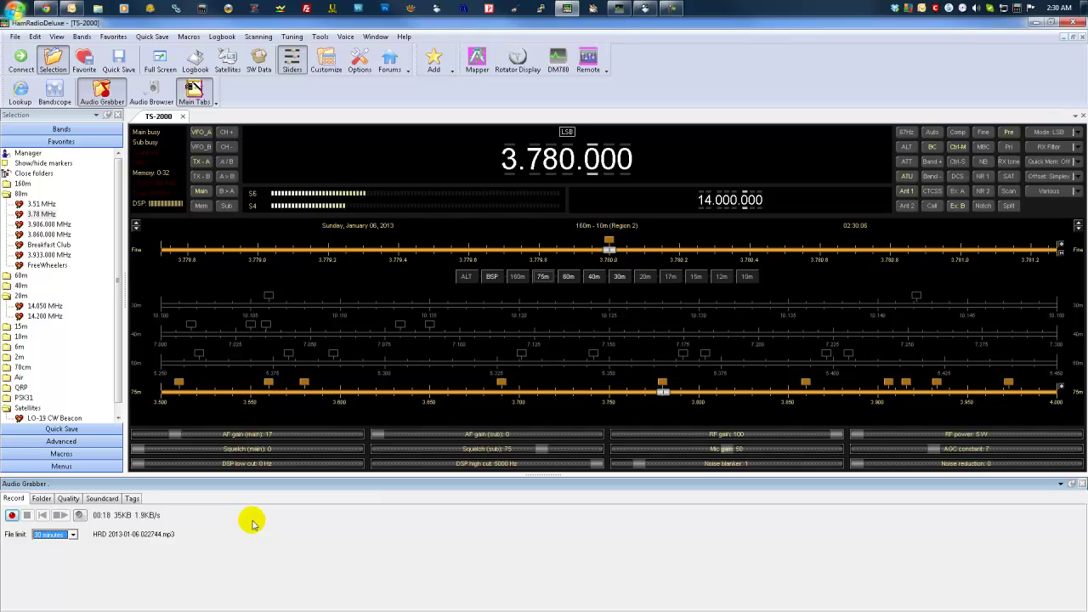